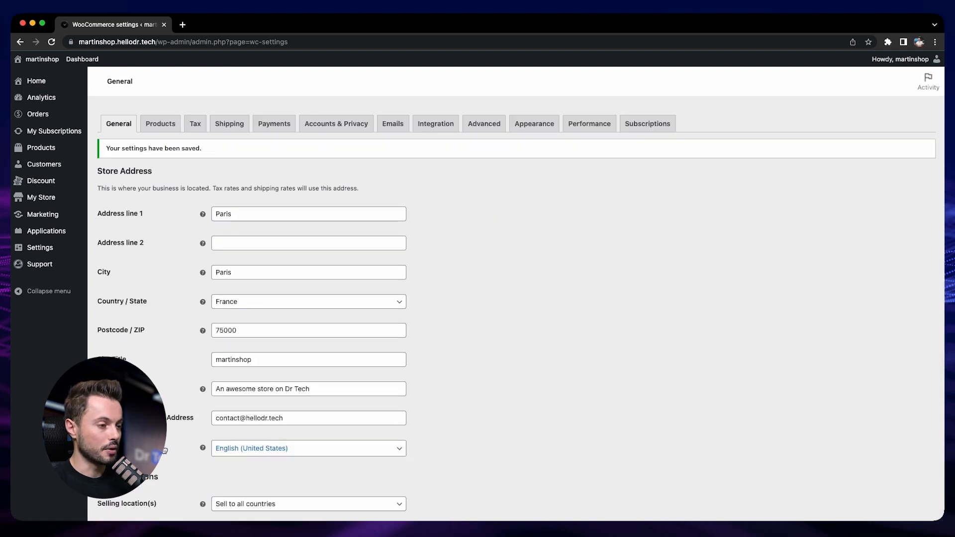
- Open the store's tax settings and review the choices for tax calculation basis, shop price display and tax total display
{"action": "left_click", "coordinate": [196, 124]}
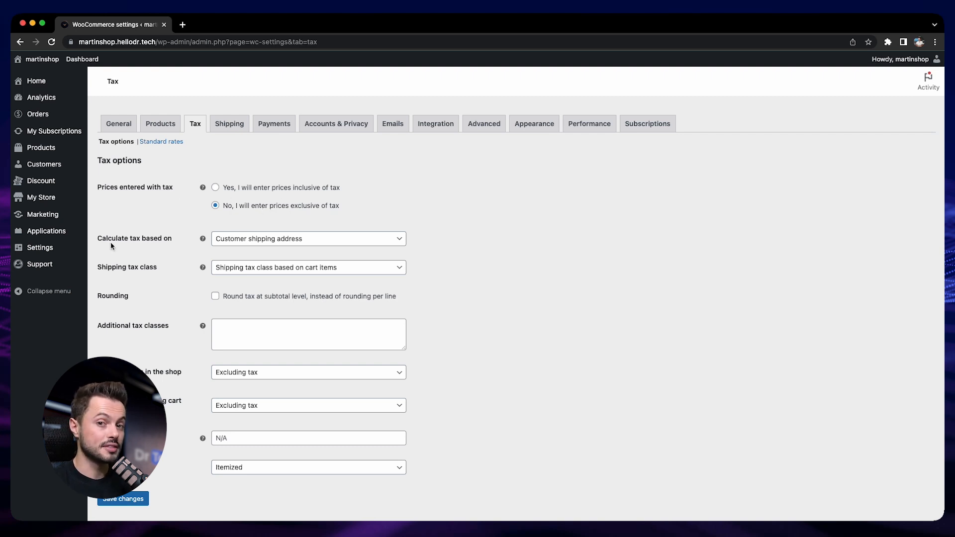
{"action": "left_click", "coordinate": [349, 238]}
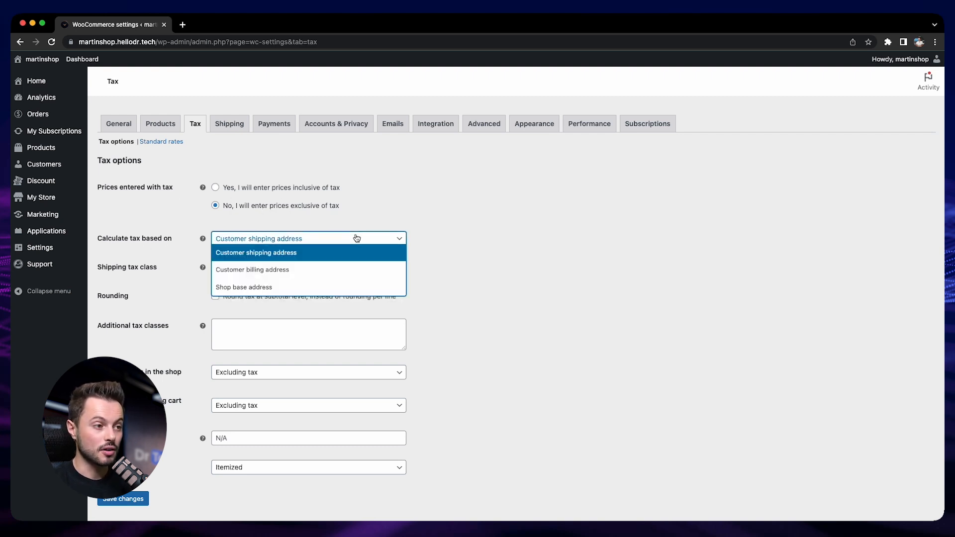
{"action": "left_click", "coordinate": [449, 272]}
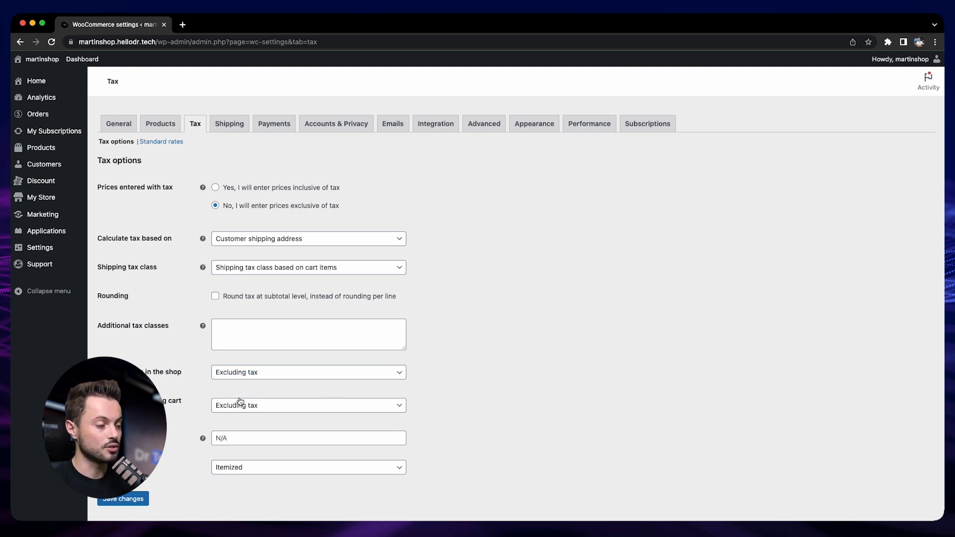
{"action": "left_click", "coordinate": [348, 373]}
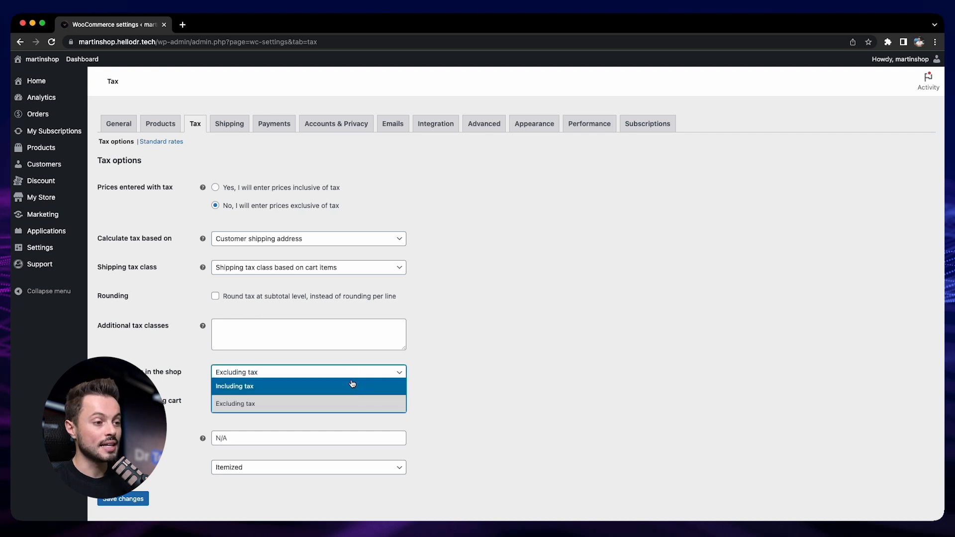
{"action": "left_click", "coordinate": [397, 401]}
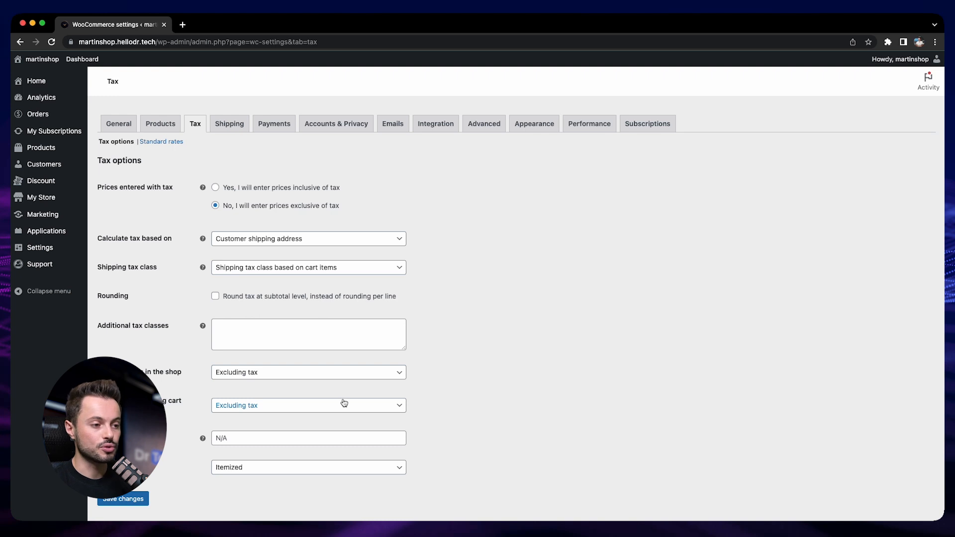
{"action": "left_click", "coordinate": [324, 374]}
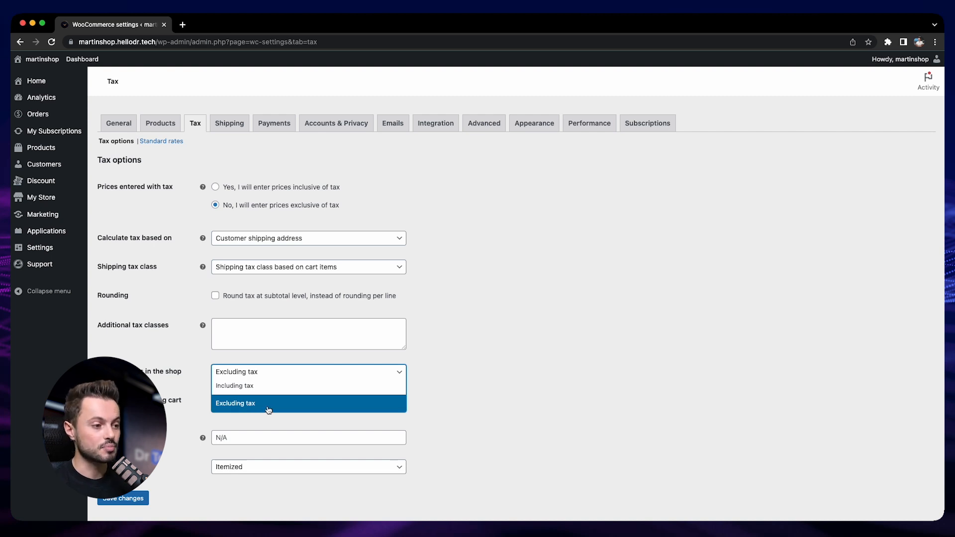
{"action": "left_click", "coordinate": [295, 403]}
{"action": "scroll", "coordinate": [173, 453], "scroll_direction": "up", "scroll_amount": 1}
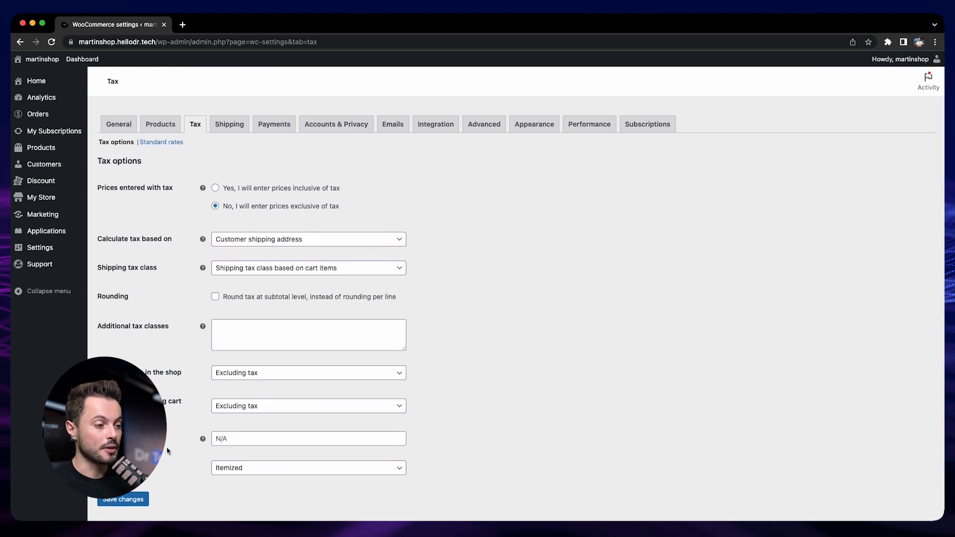
{"action": "mouse_move", "coordinate": [203, 440]}
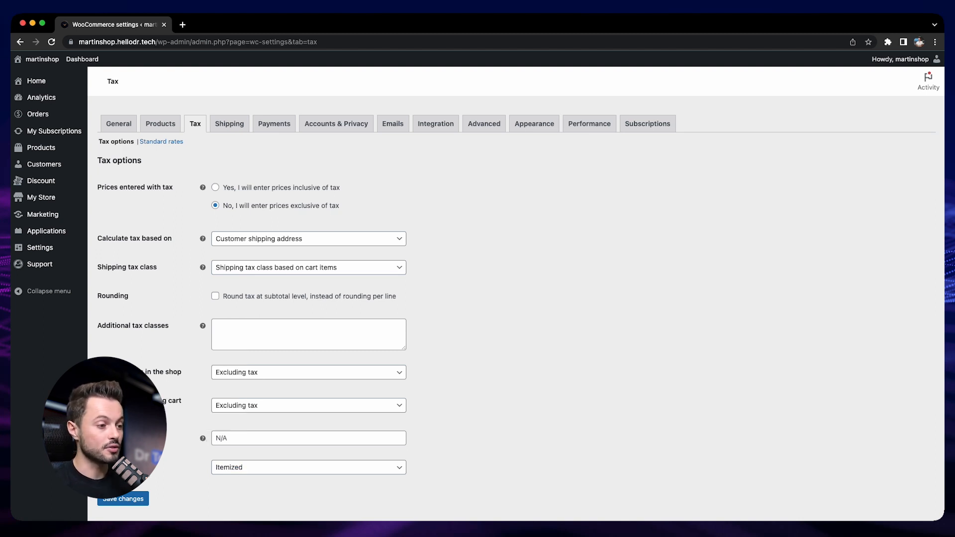
{"action": "left_click", "coordinate": [264, 471]}
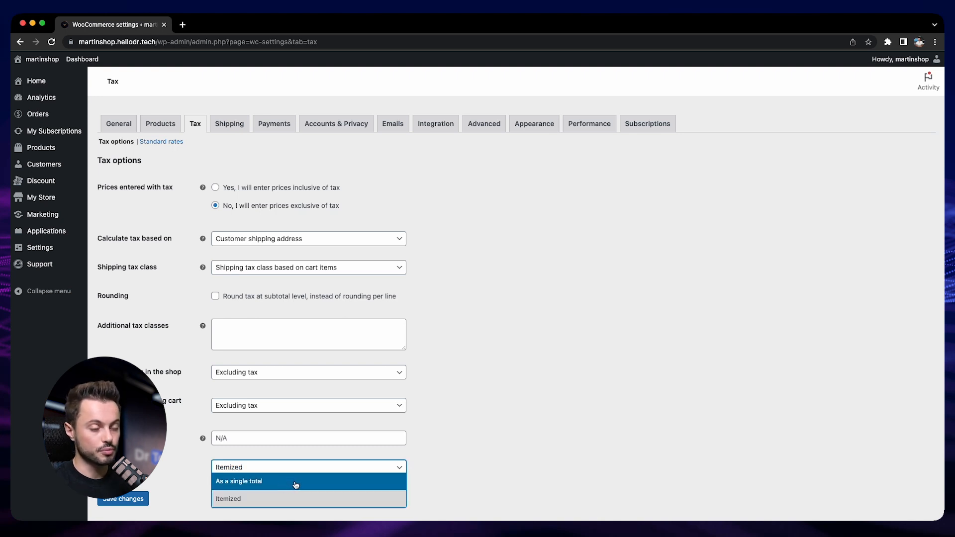
{"action": "left_click", "coordinate": [454, 369]}
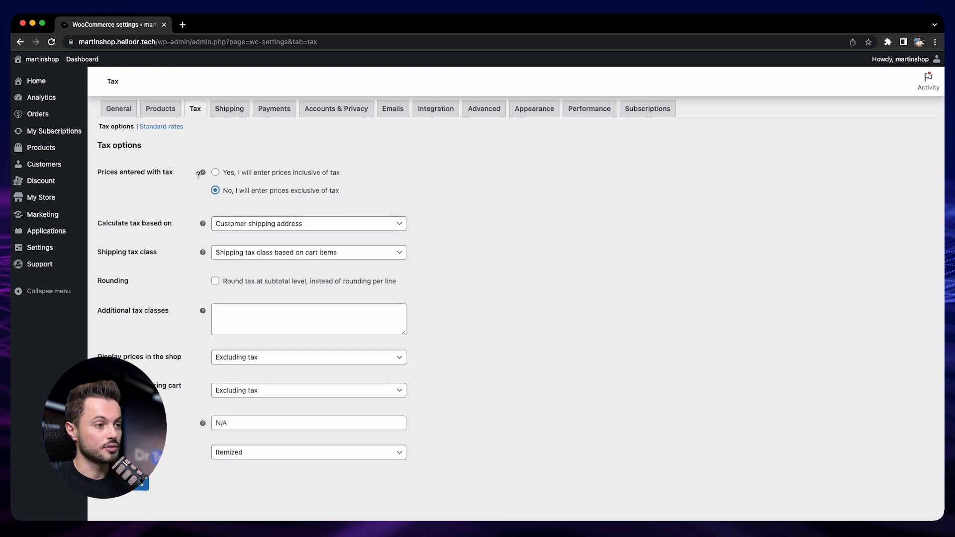
- Set prices to be entered inclusive of tax, apply the recommended including-tax display settings, and save the tax options
{"action": "scroll", "coordinate": [177, 178], "scroll_direction": "up", "scroll_amount": 1}
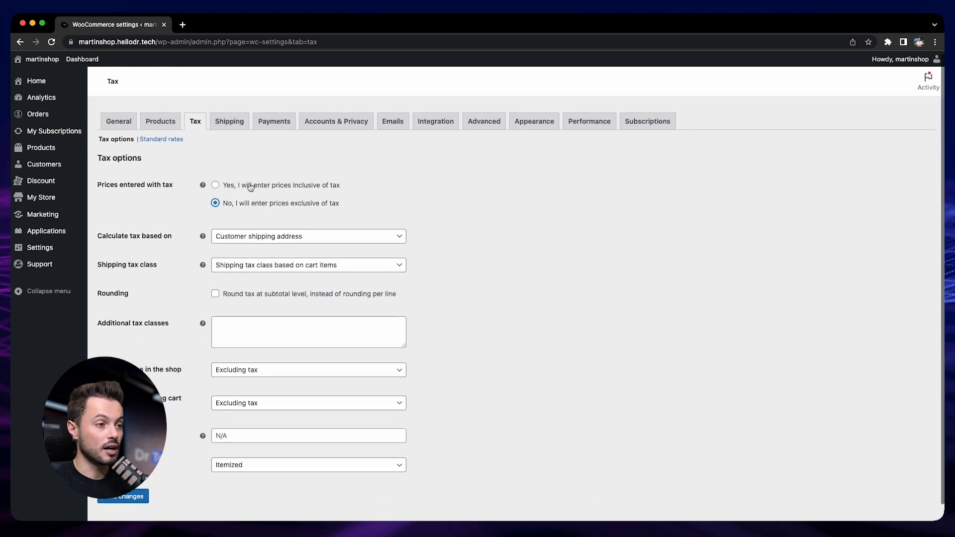
{"action": "left_click", "coordinate": [282, 188]}
{"action": "scroll", "coordinate": [283, 191], "scroll_direction": "down", "scroll_amount": 1}
{"action": "scroll", "coordinate": [281, 190], "scroll_direction": "down", "scroll_amount": 2}
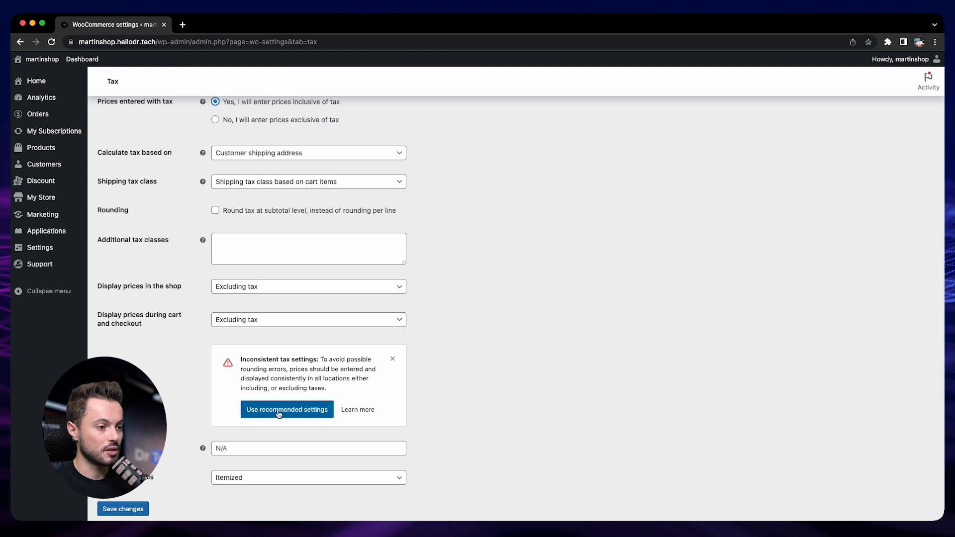
{"action": "left_click", "coordinate": [278, 413]}
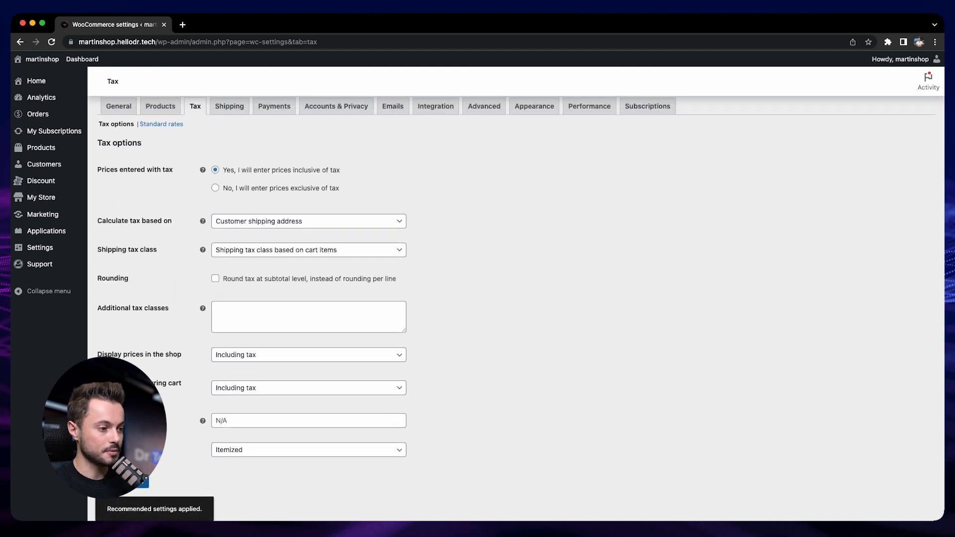
{"action": "left_click", "coordinate": [127, 483]}
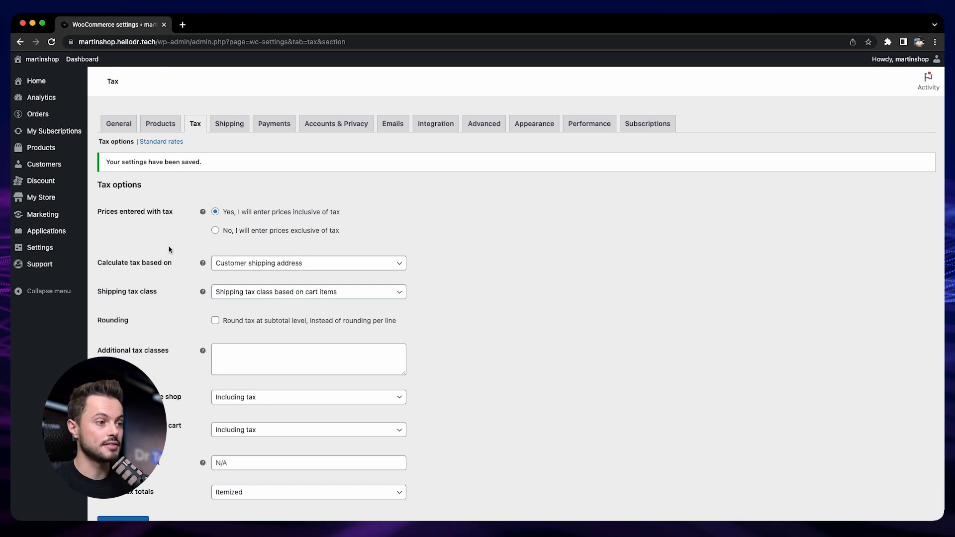
- Add a standard tax rate row for France (FR) with a rate of 20% and disable its application to shipping
{"action": "left_click", "coordinate": [179, 142]}
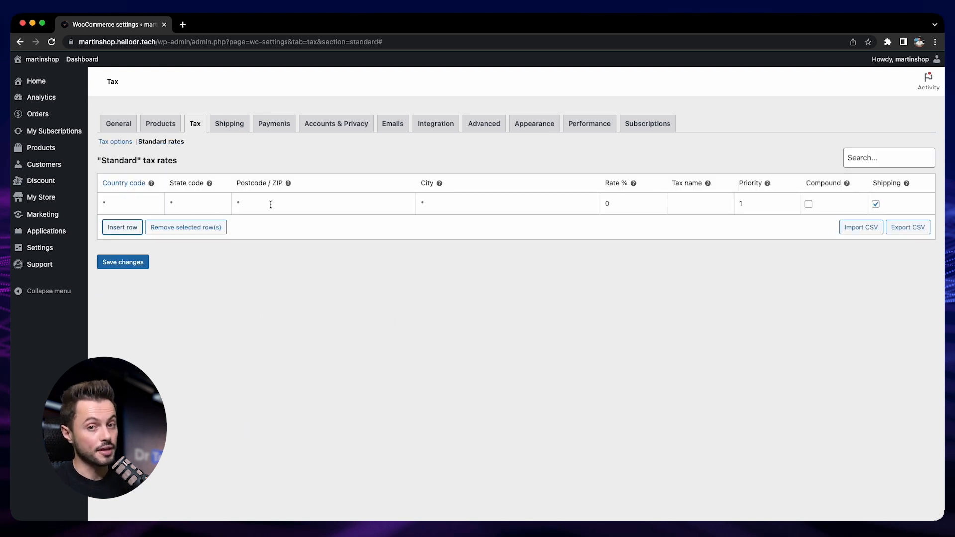
{"action": "left_click", "coordinate": [132, 208]}
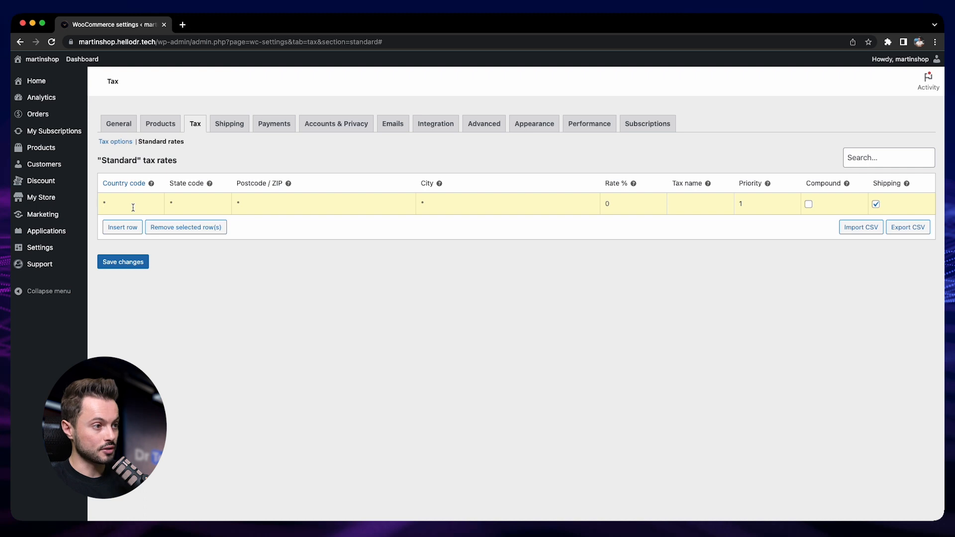
{"action": "type", "text": "FR"}
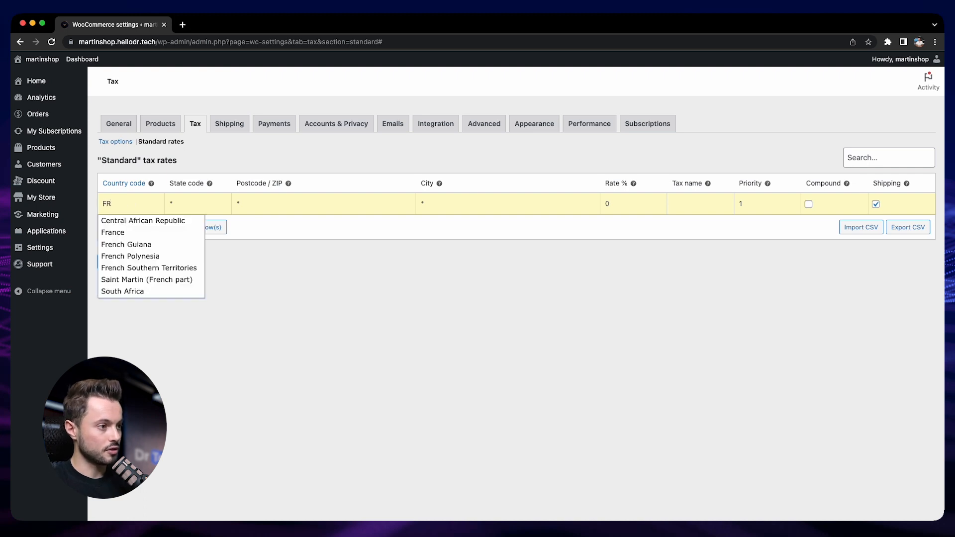
{"action": "left_click", "coordinate": [121, 233]}
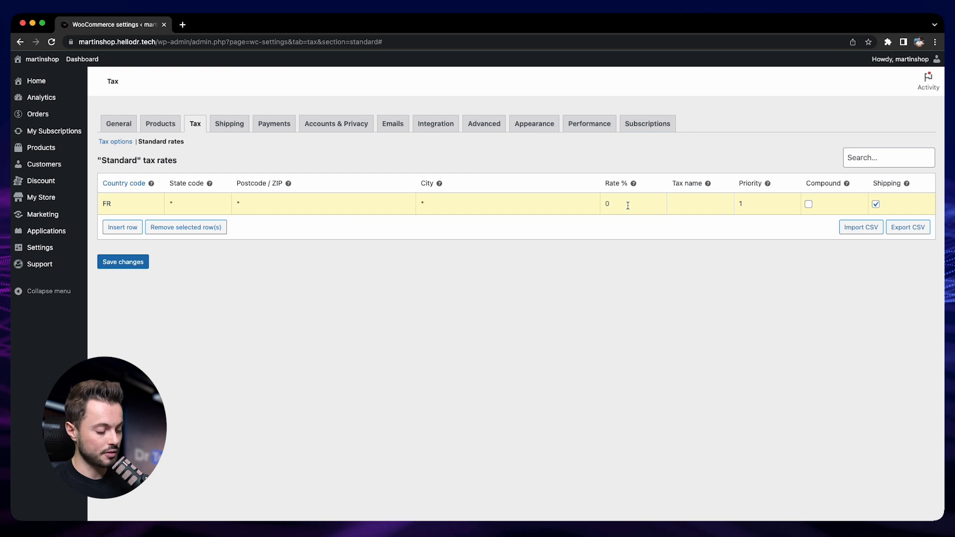
{"action": "type", "text": "20"}
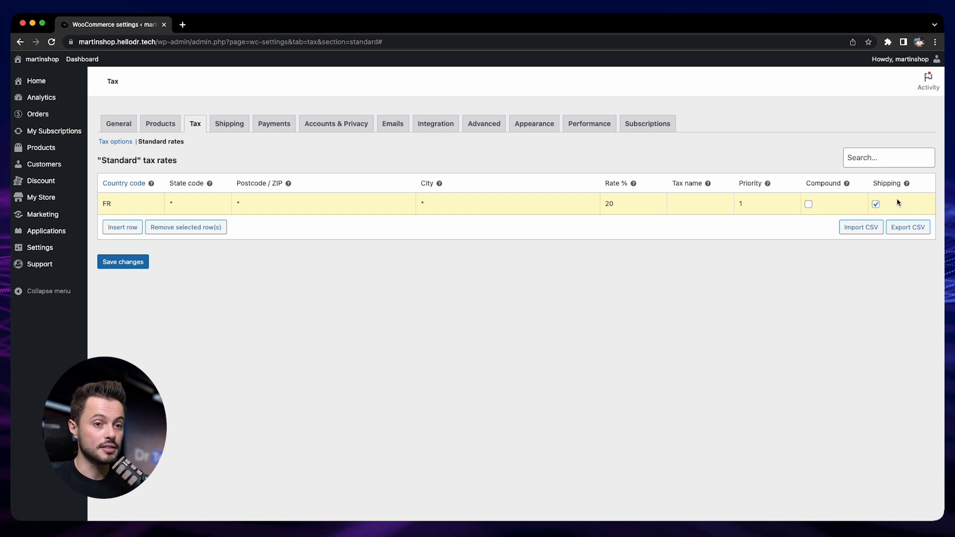
{"action": "left_click", "coordinate": [877, 205]}
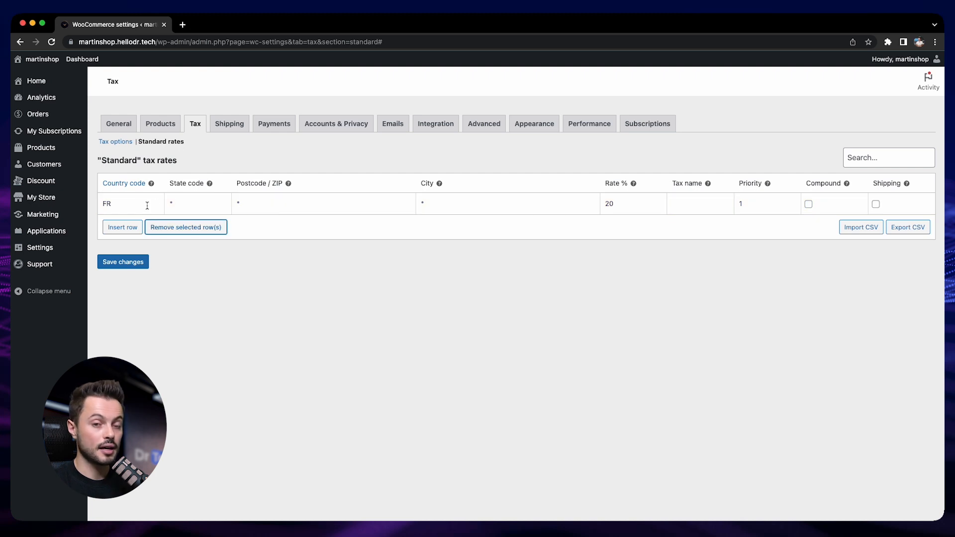
{"action": "left_click", "coordinate": [127, 225]}
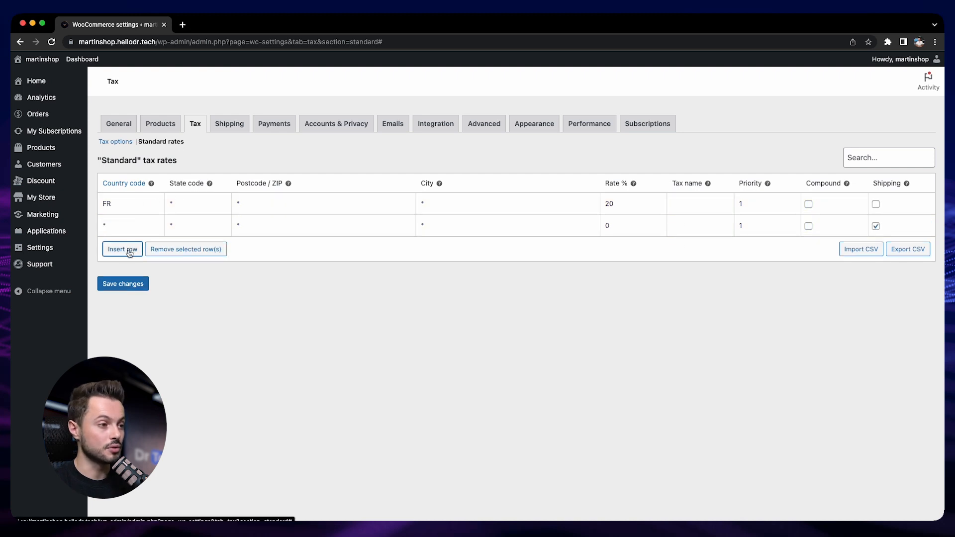
{"action": "left_click", "coordinate": [129, 250]}
{"action": "left_click", "coordinate": [120, 272]}
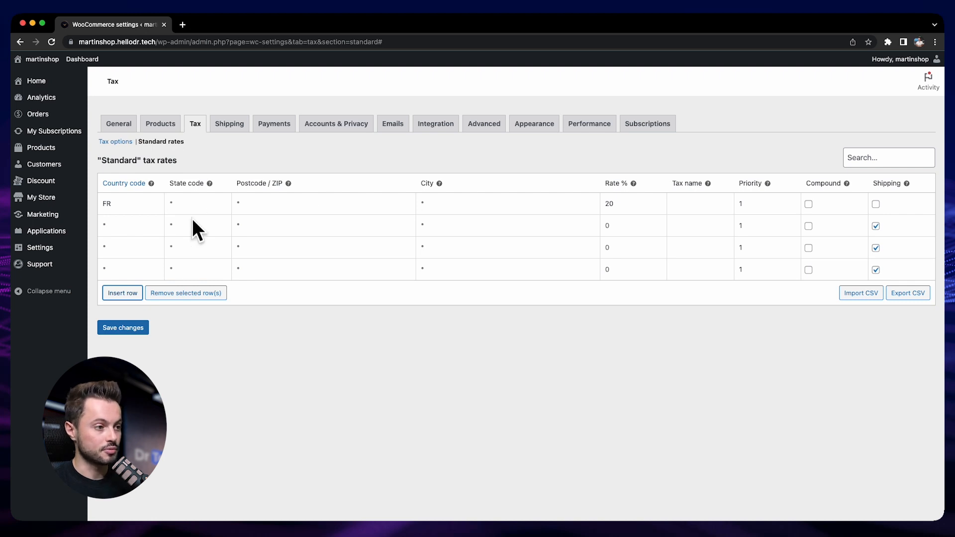
{"action": "left_click", "coordinate": [198, 294]}
{"action": "left_click", "coordinate": [192, 249]}
{"action": "left_click", "coordinate": [192, 271]}
{"action": "left_click", "coordinate": [192, 226]}
{"action": "left_click", "coordinate": [194, 248]}
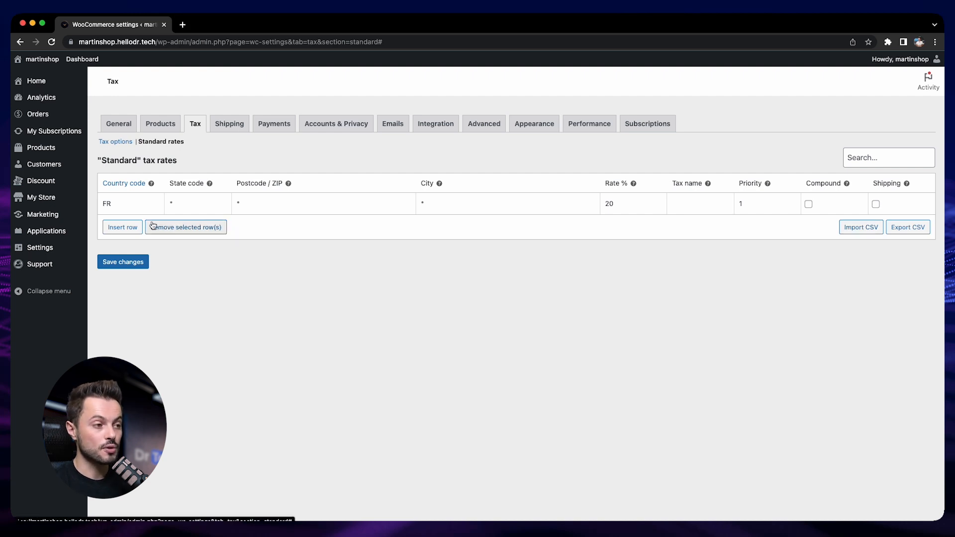
{"action": "left_click", "coordinate": [123, 227]}
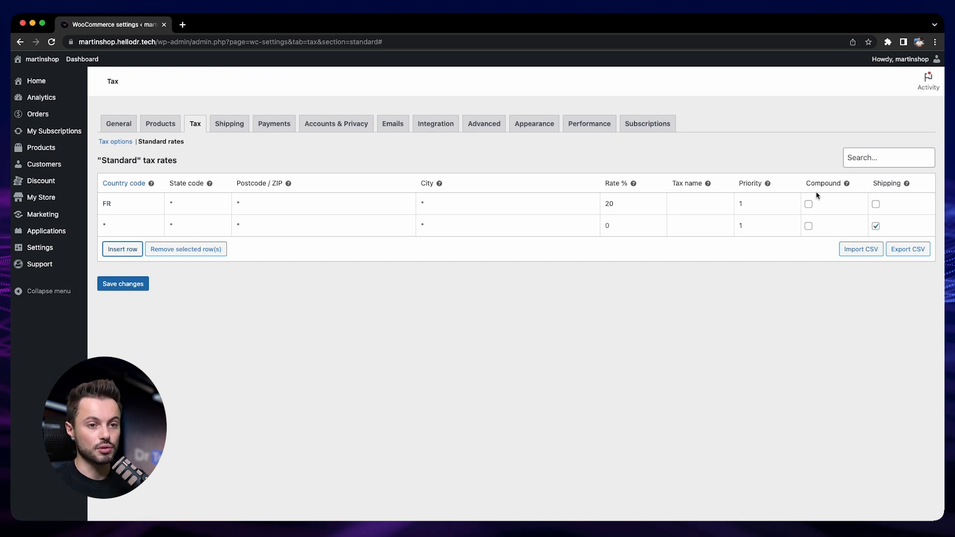
{"action": "left_click", "coordinate": [180, 250]}
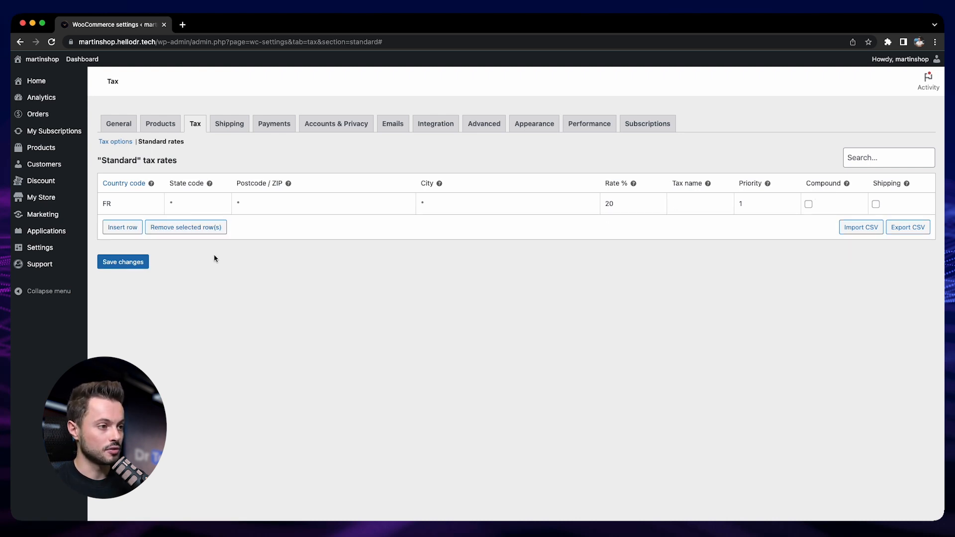
- Save the standard tax rate and enter Food as an additional tax class in the tax options
{"action": "left_click", "coordinate": [139, 266]}
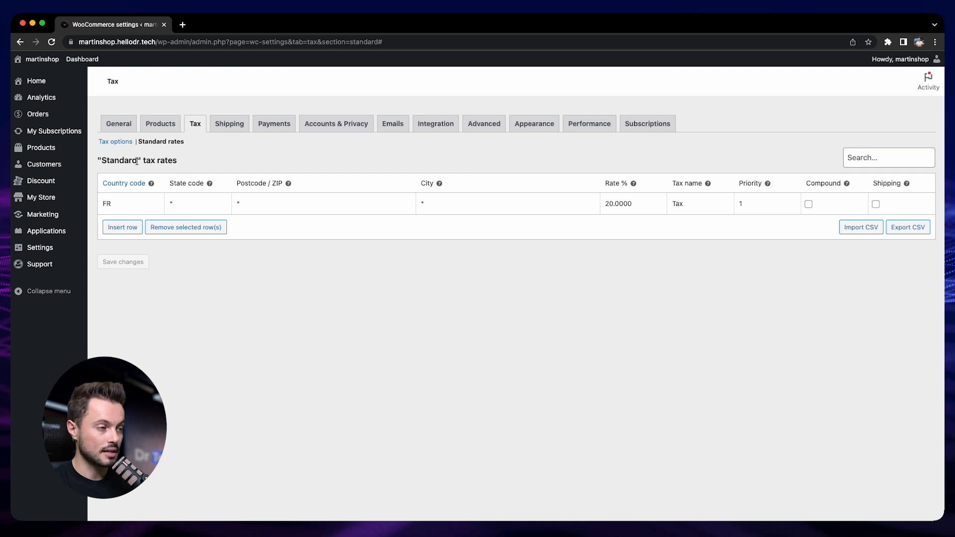
{"action": "left_click", "coordinate": [119, 141]}
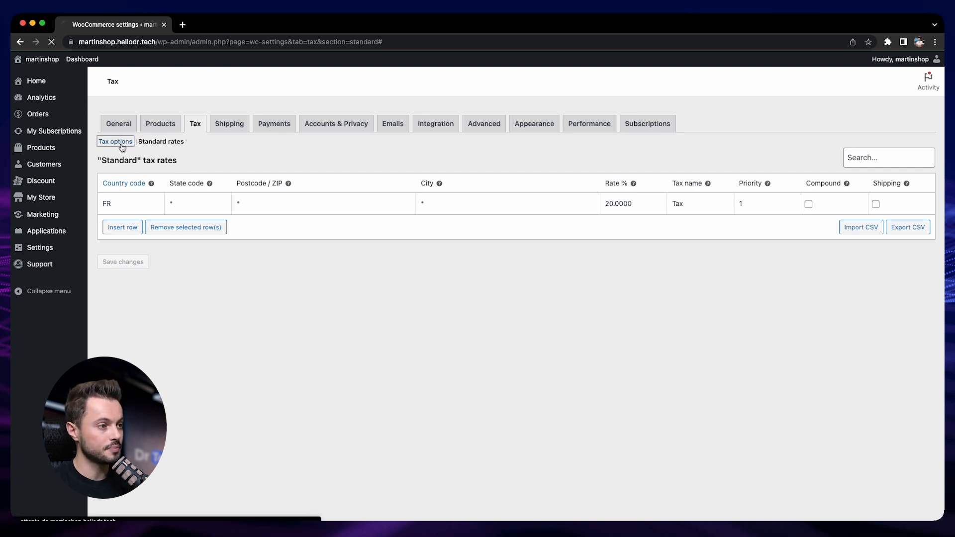
{"action": "left_click", "coordinate": [263, 340]}
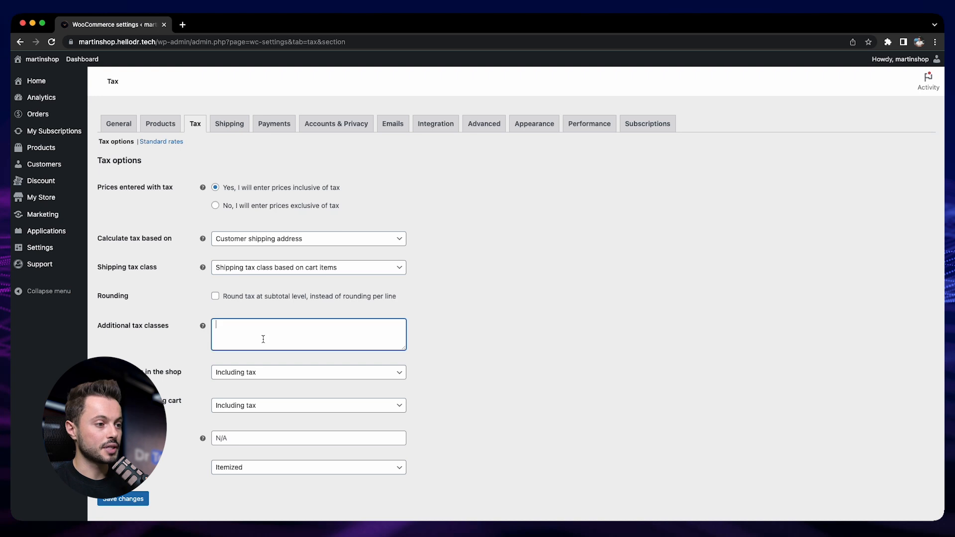
{"action": "type", "text": "Food"}
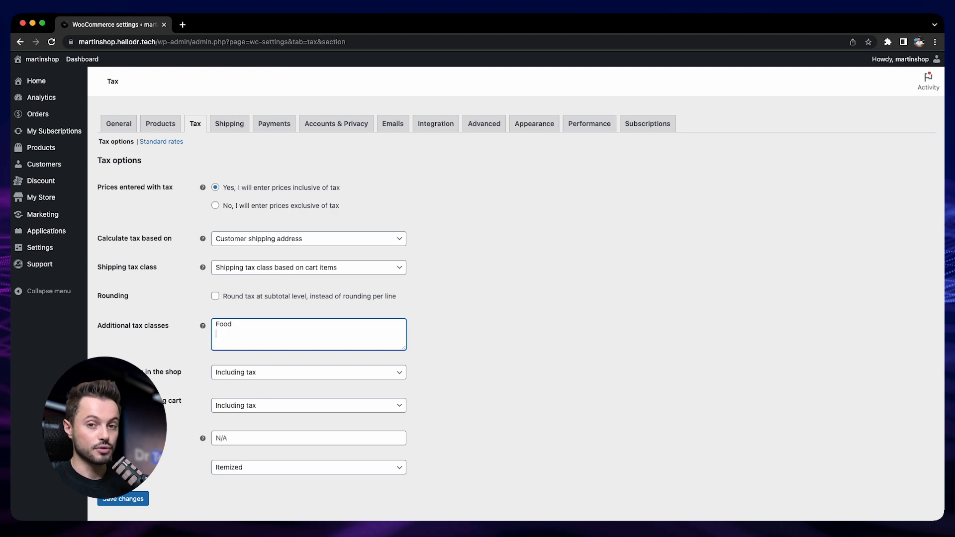
{"action": "key", "text": "Return"}
{"action": "type", "text": "Shipping"}
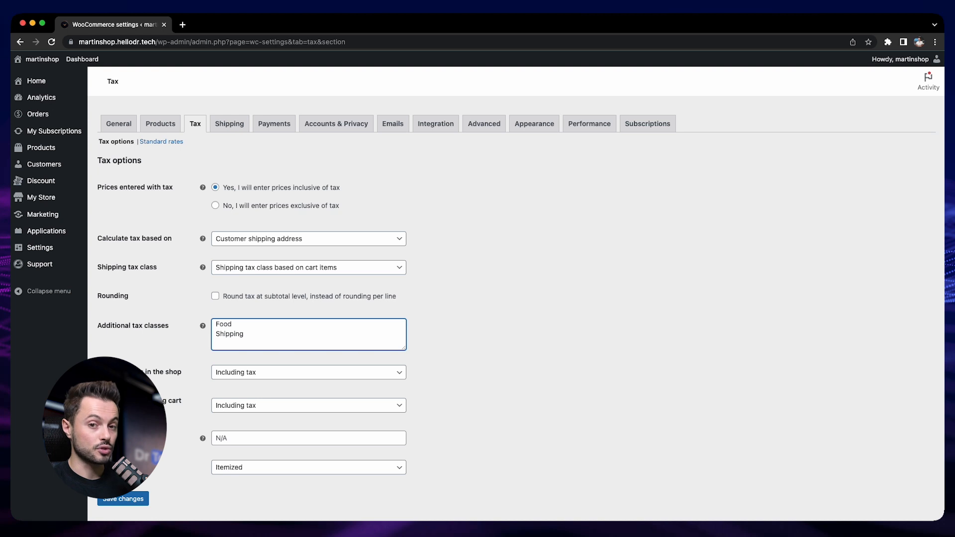
{"action": "key", "text": "BackSpace"}
{"action": "key", "text": "BackSpace"}
{"action": "key", "text": "BackSpace"}
{"action": "key", "text": "BackSpace"}
{"action": "key", "text": "BackSpace"}
{"action": "key", "text": "BackSpace"}
{"action": "key", "text": "BackSpace"}
{"action": "key", "text": "BackSpace"}
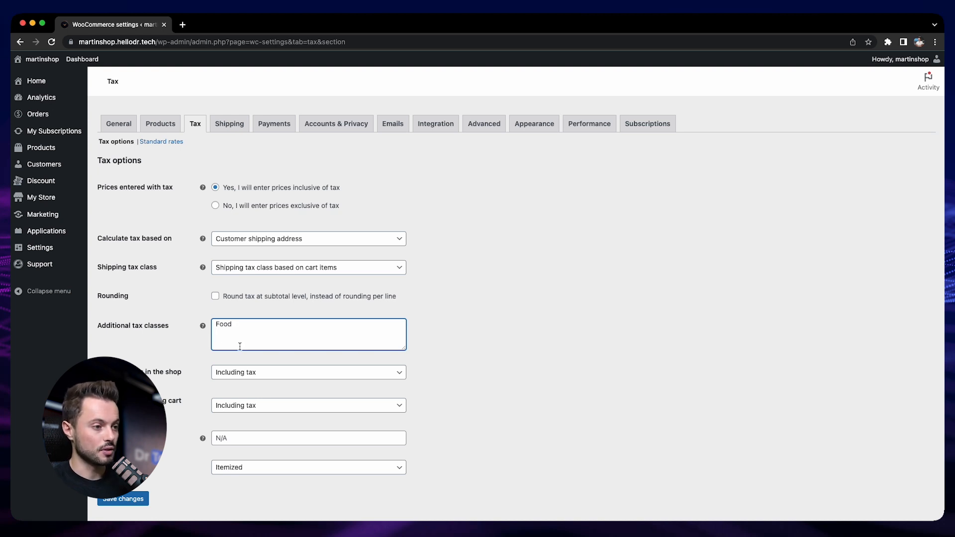
- Save the Food tax class, and add and save a Food tax rate row for France (FR) with a rate of 10%
{"action": "left_click", "coordinate": [125, 499]}
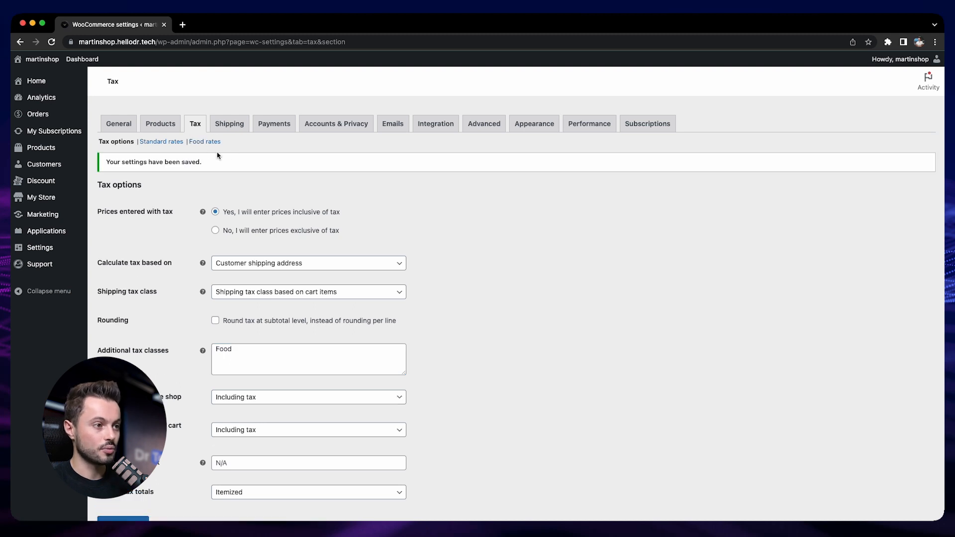
{"action": "left_click", "coordinate": [204, 142]}
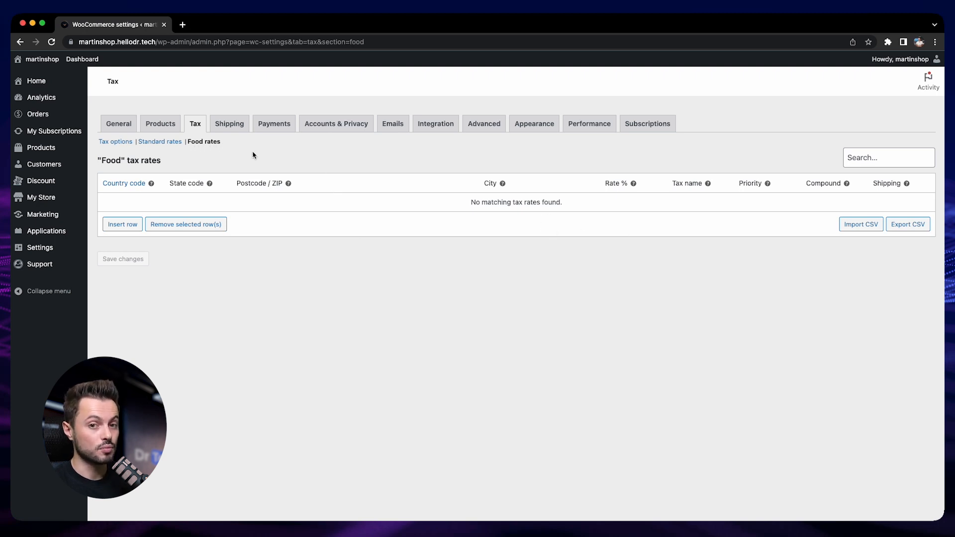
{"action": "left_click", "coordinate": [109, 224]}
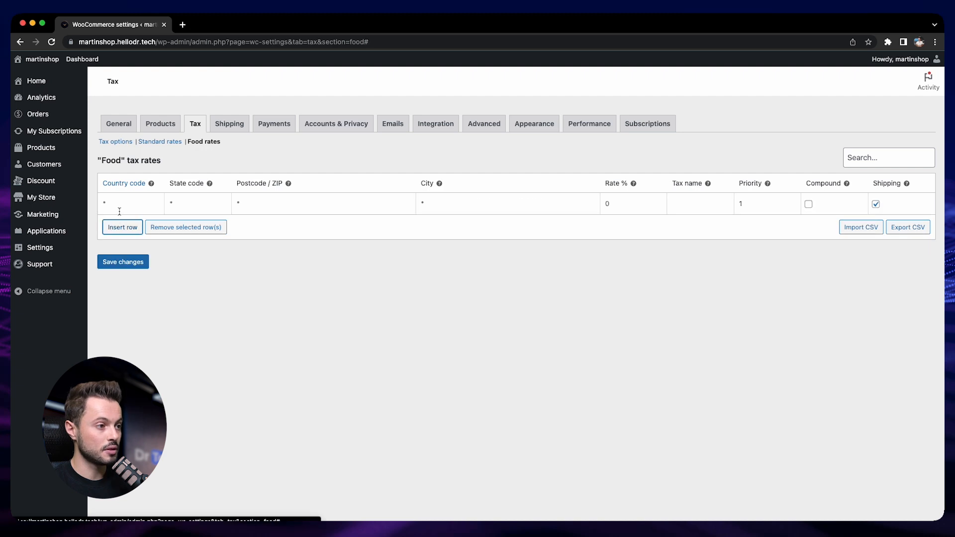
{"action": "type", "text": "FR"}
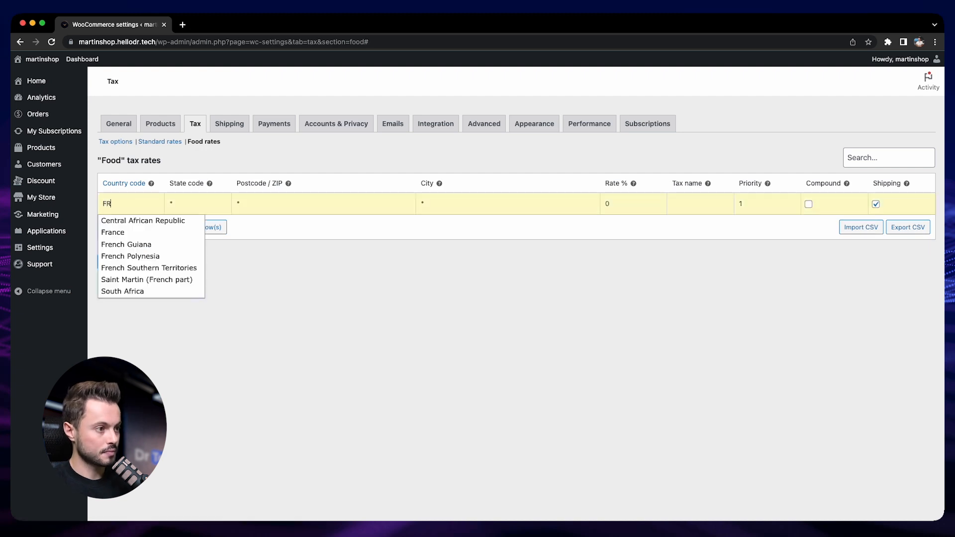
{"action": "left_click", "coordinate": [121, 236]}
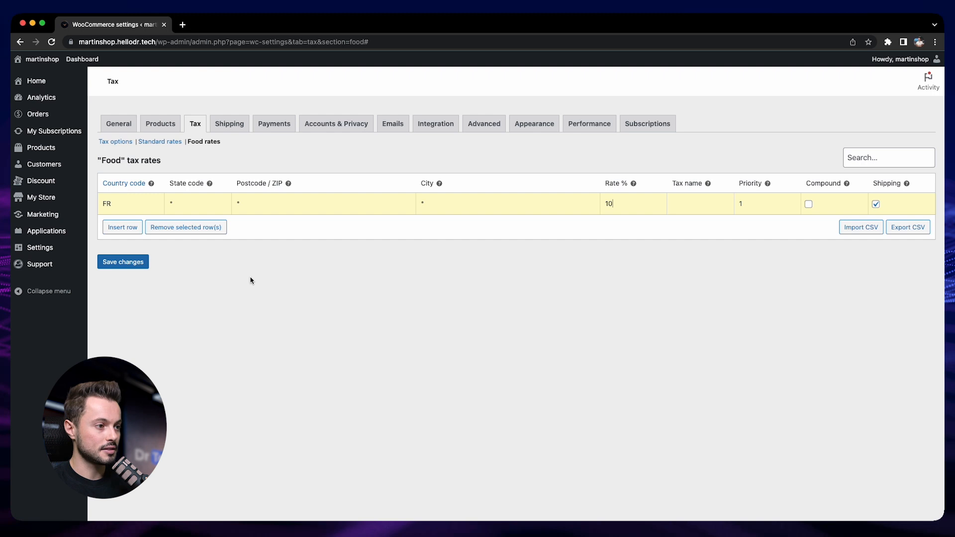
{"action": "left_click", "coordinate": [129, 266]}
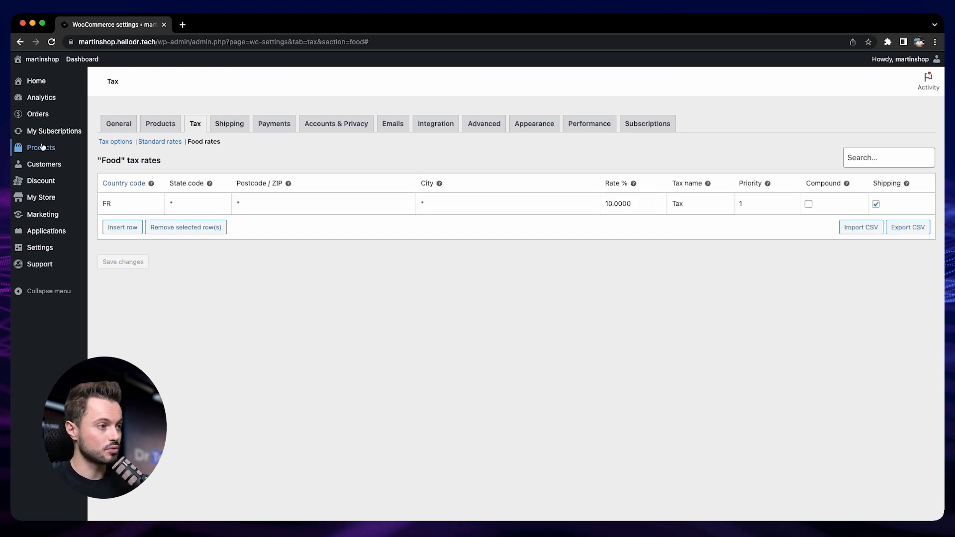
- Open the product "Timeless Elegance: A History of Luxury Watches" from the product list and review its tax status and tax class settings
{"action": "mouse_move", "coordinate": [42, 147]}
{"action": "left_click", "coordinate": [120, 151]}
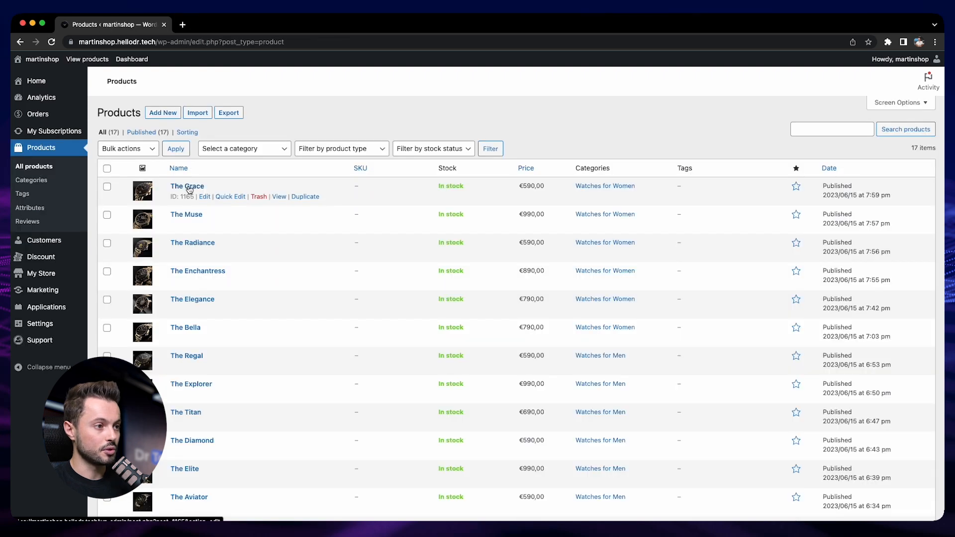
{"action": "left_click", "coordinate": [189, 187]}
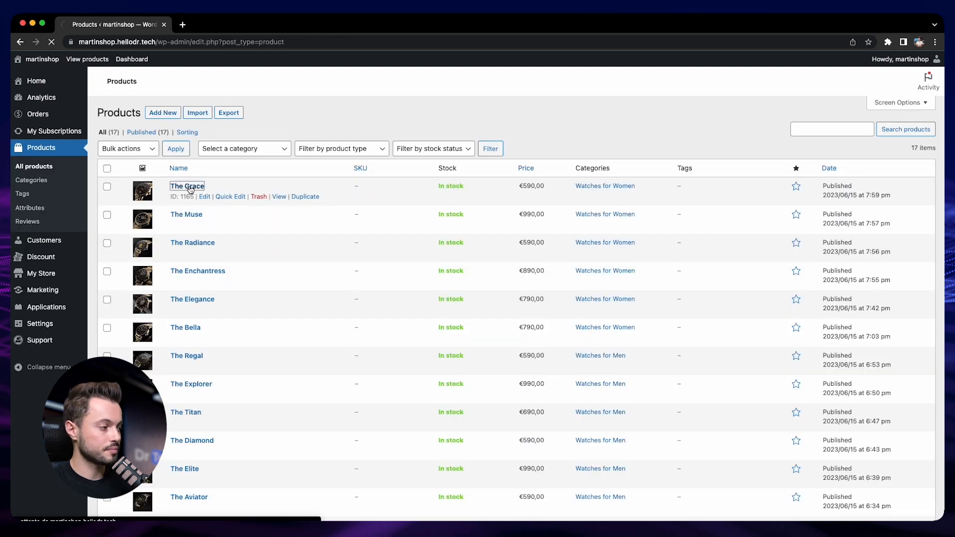
{"action": "scroll", "coordinate": [224, 283], "scroll_direction": "down", "scroll_amount": 5}
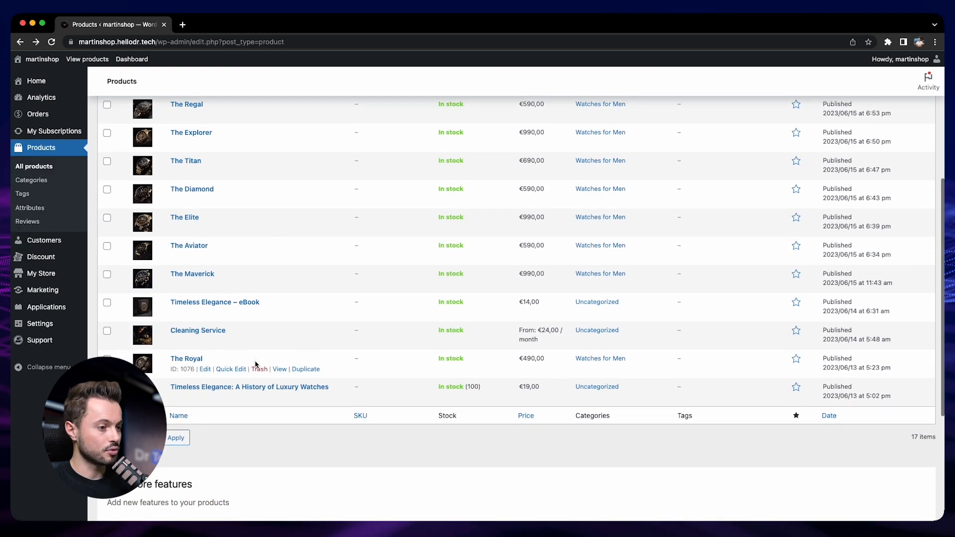
{"action": "left_click", "coordinate": [221, 387]}
{"action": "scroll", "coordinate": [273, 413], "scroll_direction": "down", "scroll_amount": 8}
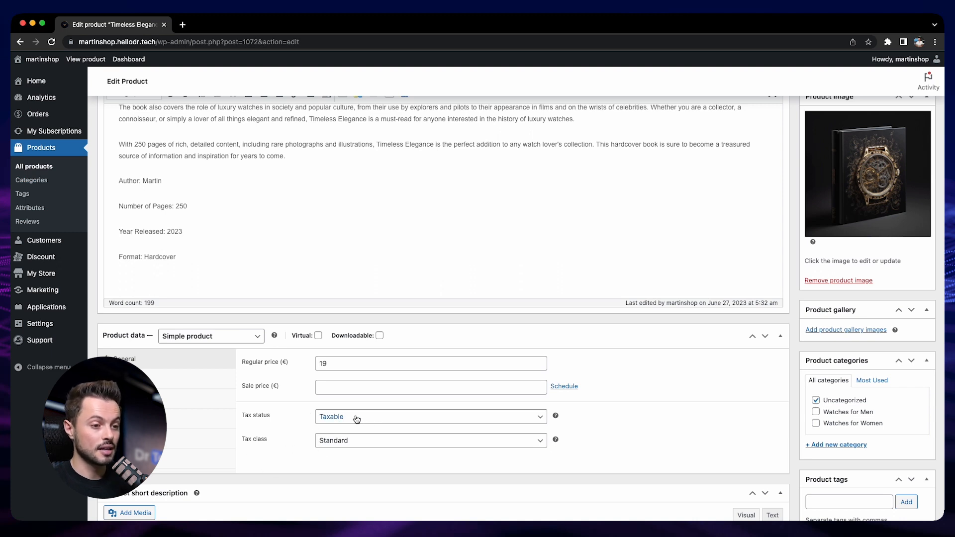
{"action": "left_click", "coordinate": [386, 420]}
{"action": "left_click", "coordinate": [309, 435]}
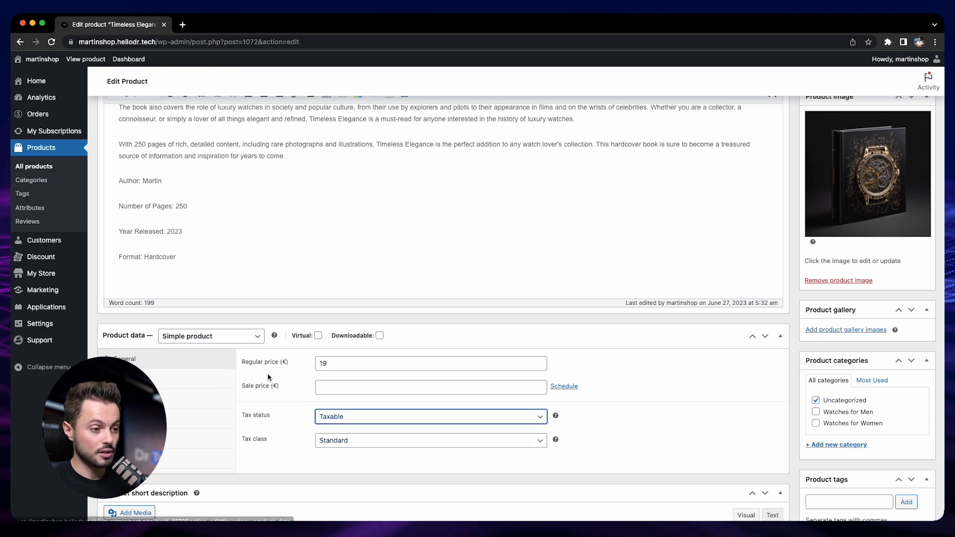
- Return to the product The Grace and examine the tax class choices of its 2000 variation
{"action": "left_click", "coordinate": [21, 43]}
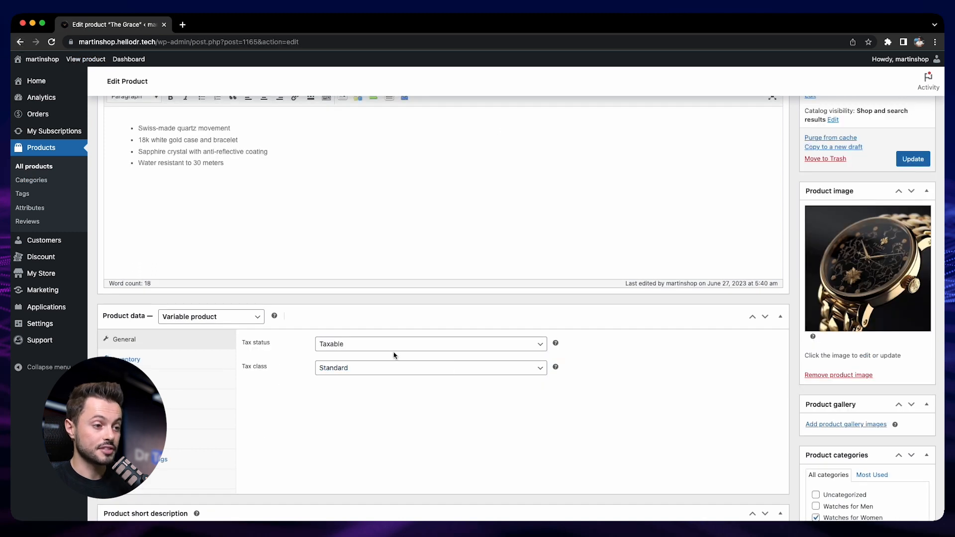
{"action": "left_click", "coordinate": [174, 440]}
{"action": "left_click", "coordinate": [369, 399]}
{"action": "scroll", "coordinate": [369, 398], "scroll_direction": "down", "scroll_amount": 5}
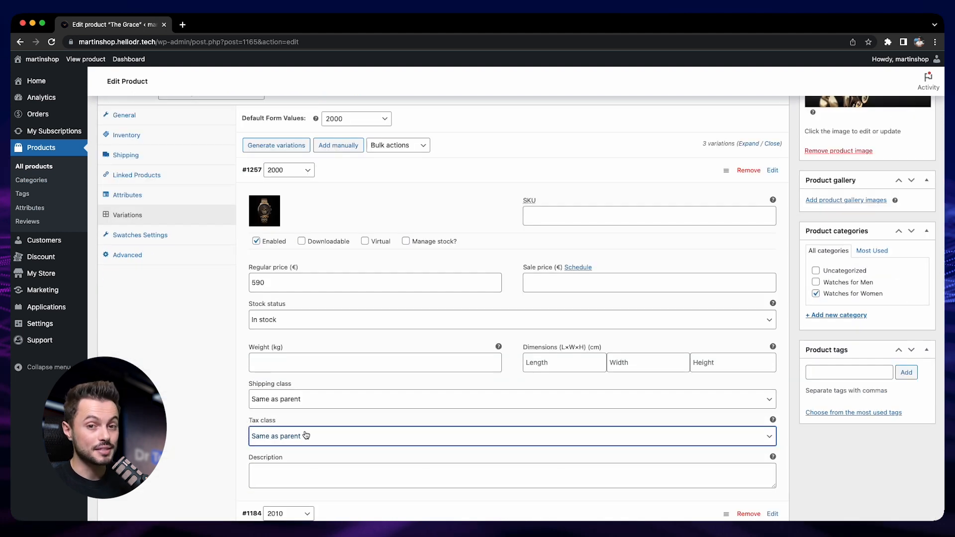
{"action": "left_click", "coordinate": [331, 442]}
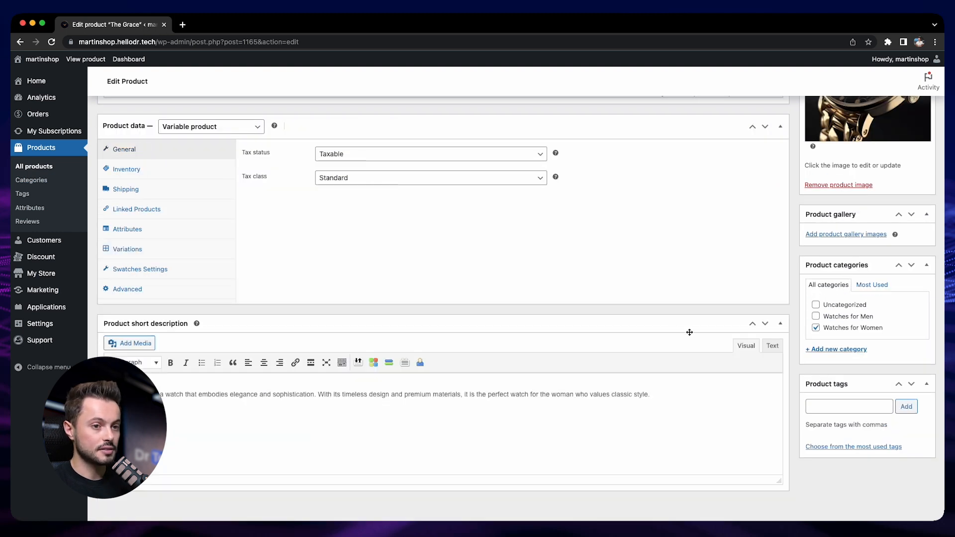
- Open The Grace's shop page in a new browser tab, add one to the cart, and view the cart totals with tax
{"action": "scroll", "coordinate": [687, 330], "scroll_direction": "up", "scroll_amount": 7}
{"action": "scroll", "coordinate": [686, 330], "scroll_direction": "down", "scroll_amount": 1}
{"action": "right_click", "coordinate": [254, 159]}
{"action": "left_click", "coordinate": [255, 160]}
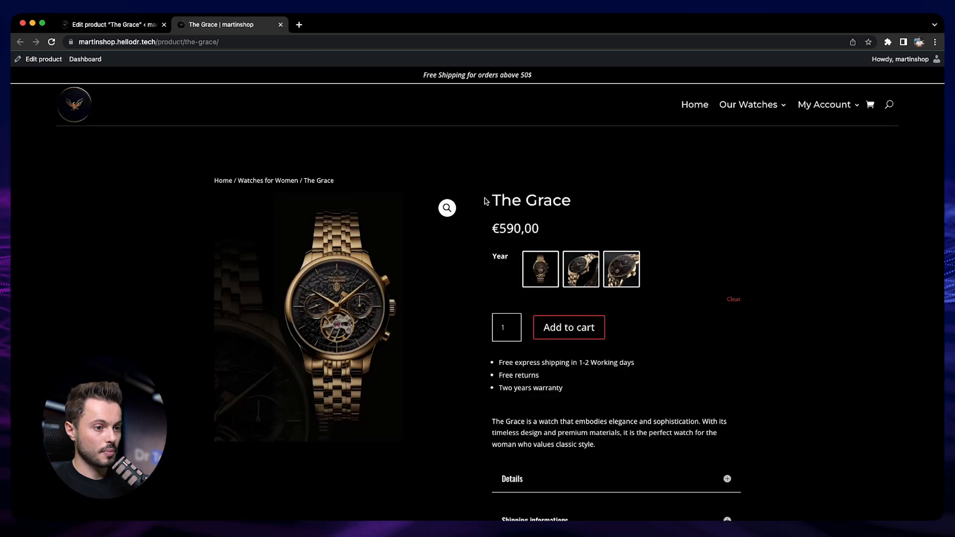
{"action": "left_click", "coordinate": [576, 335]}
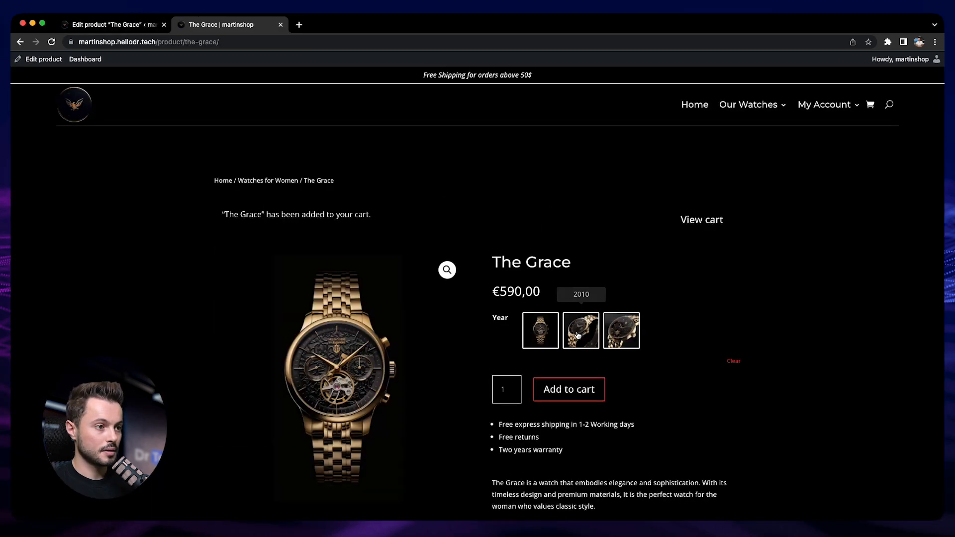
{"action": "left_click", "coordinate": [705, 225]}
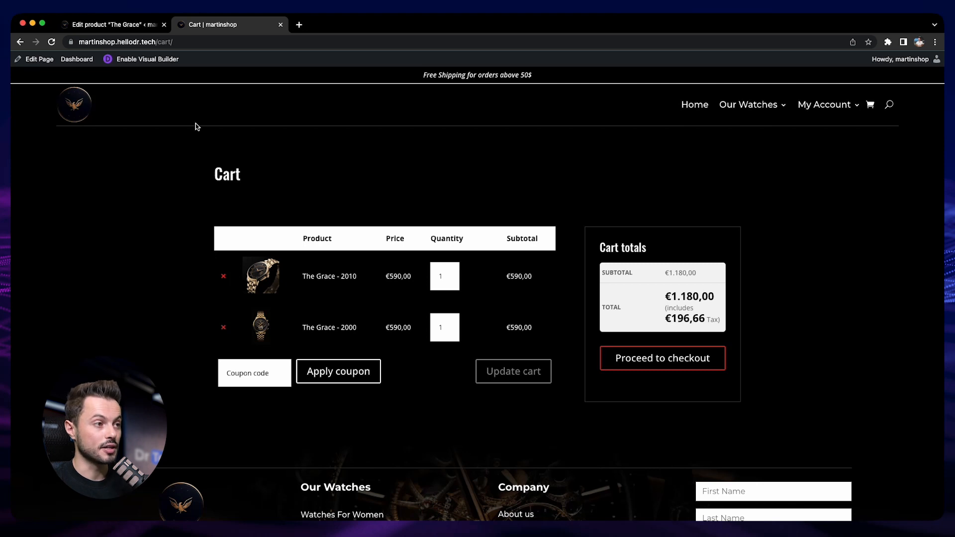
- Return to the store admin and review the analytics overview's available performance stats and the Taxes report
{"action": "left_click", "coordinate": [125, 26]}
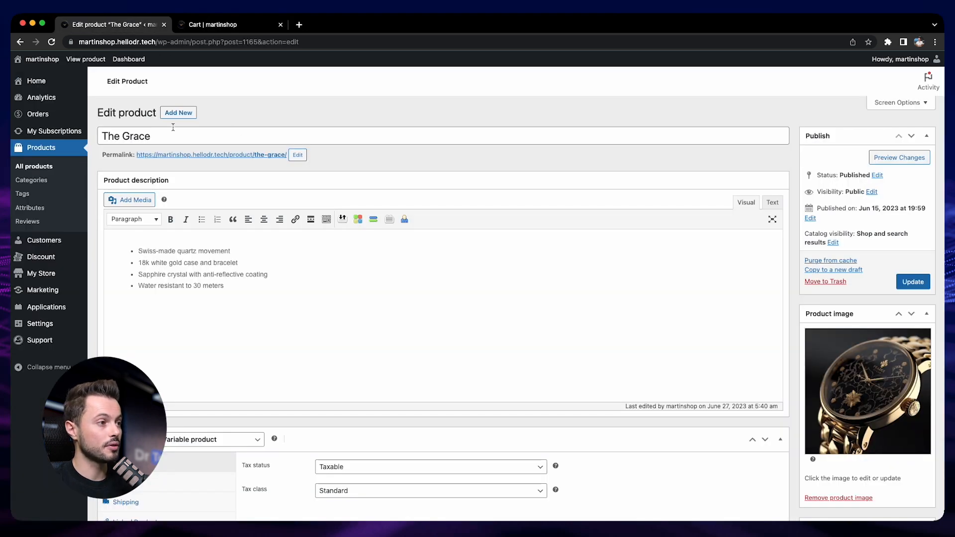
{"action": "mouse_move", "coordinate": [70, 98]}
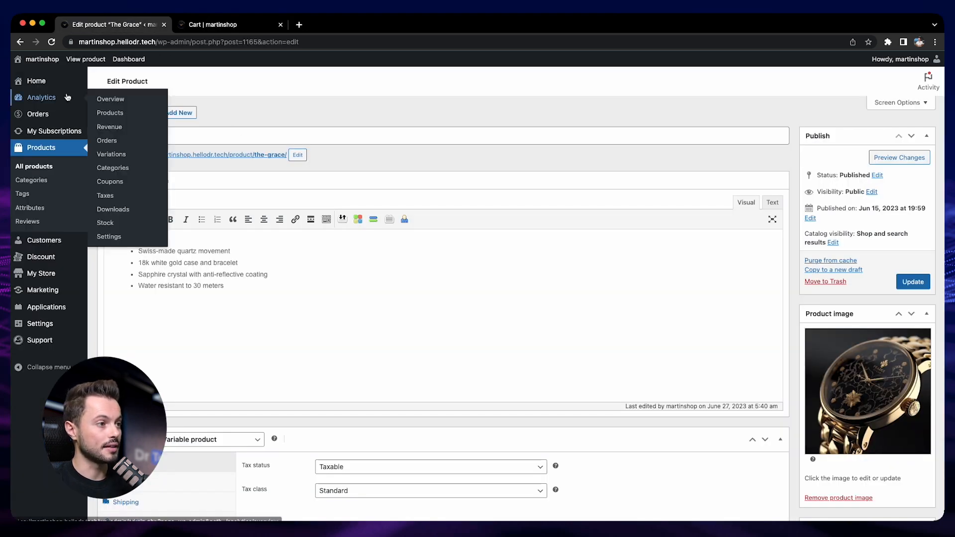
{"action": "left_click", "coordinate": [112, 100]}
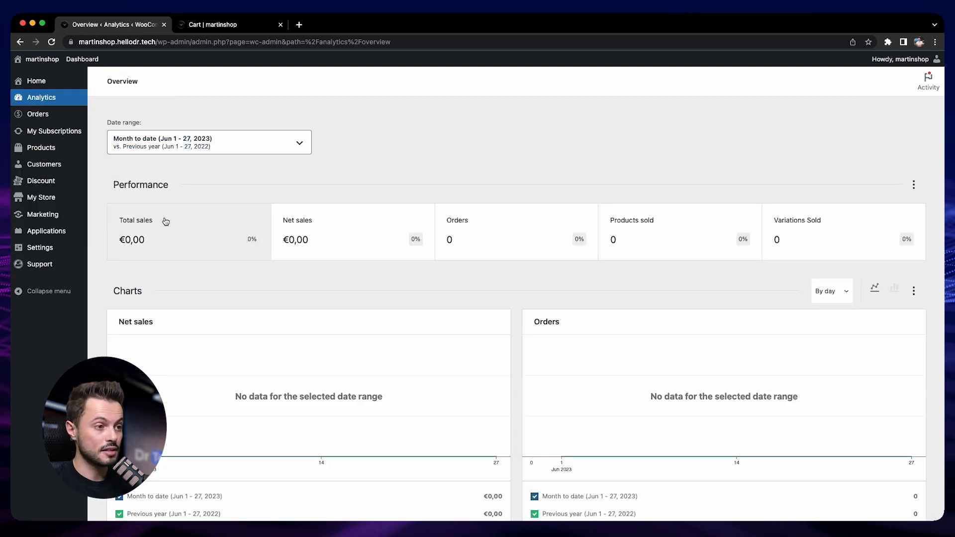
{"action": "left_click", "coordinate": [914, 184]}
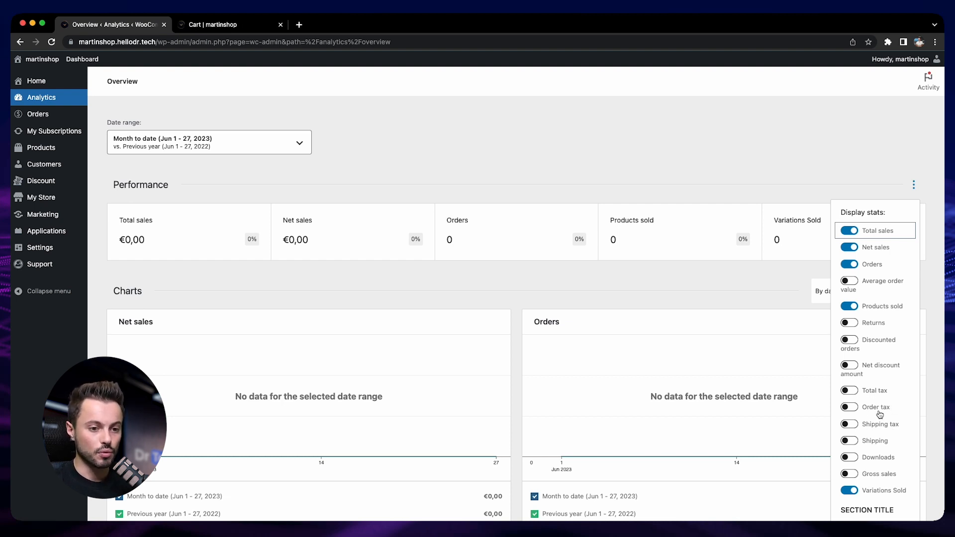
{"action": "left_click", "coordinate": [715, 143]}
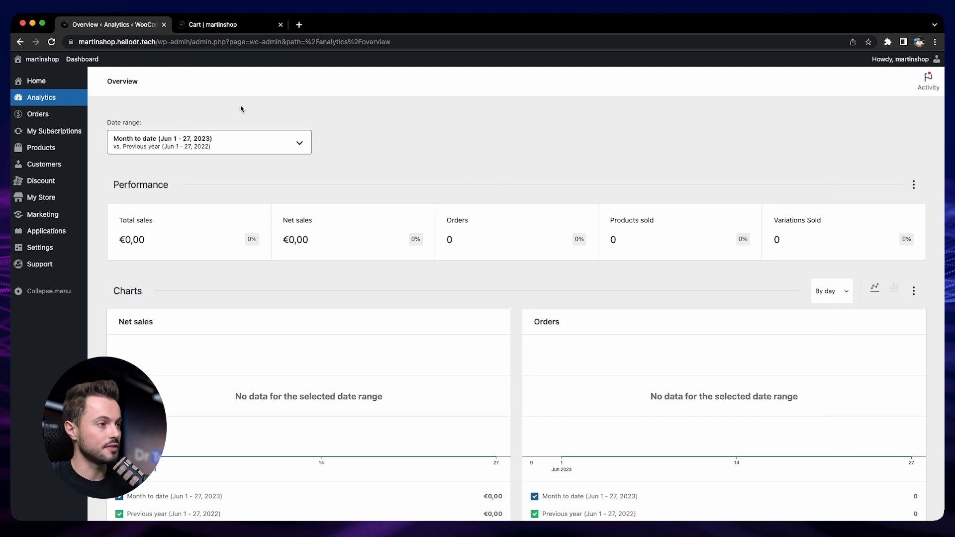
{"action": "mouse_move", "coordinate": [35, 99]}
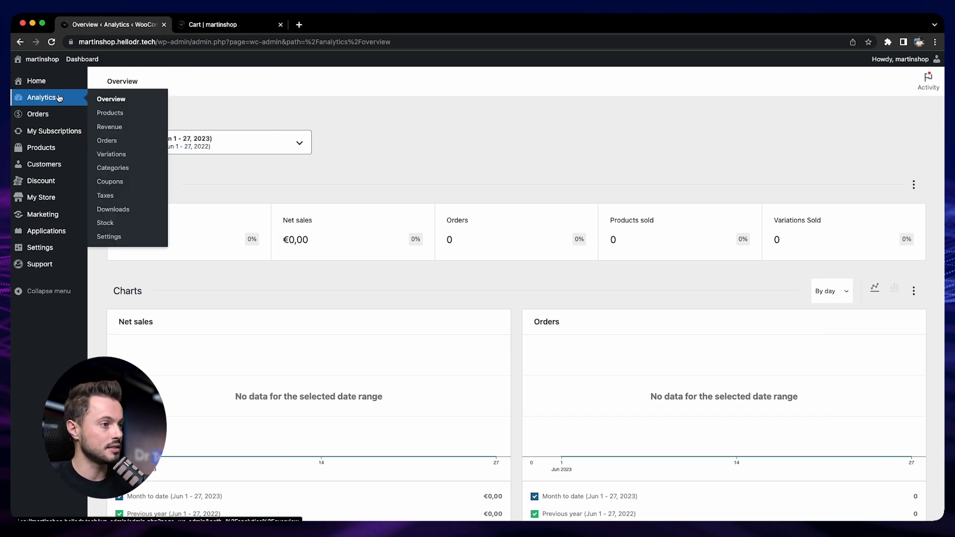
{"action": "left_click", "coordinate": [111, 198]}
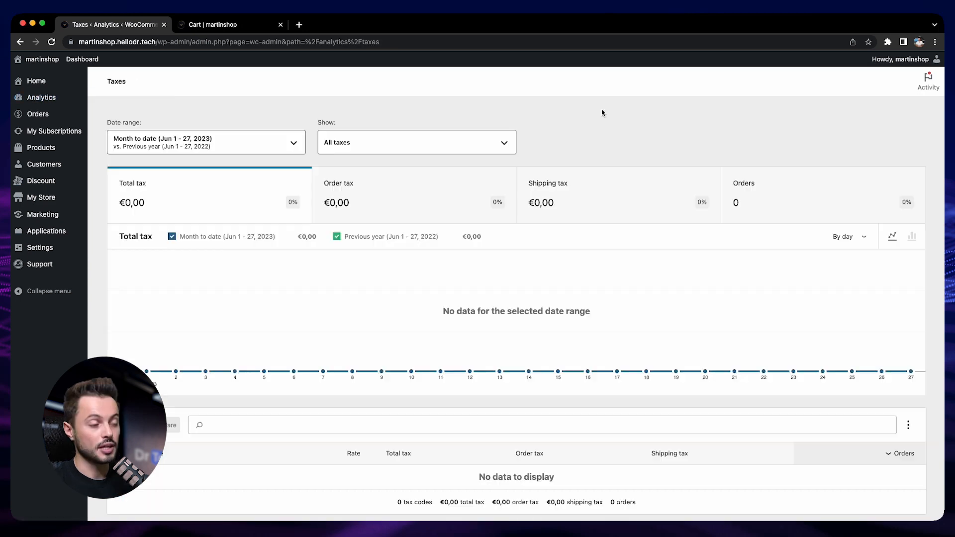